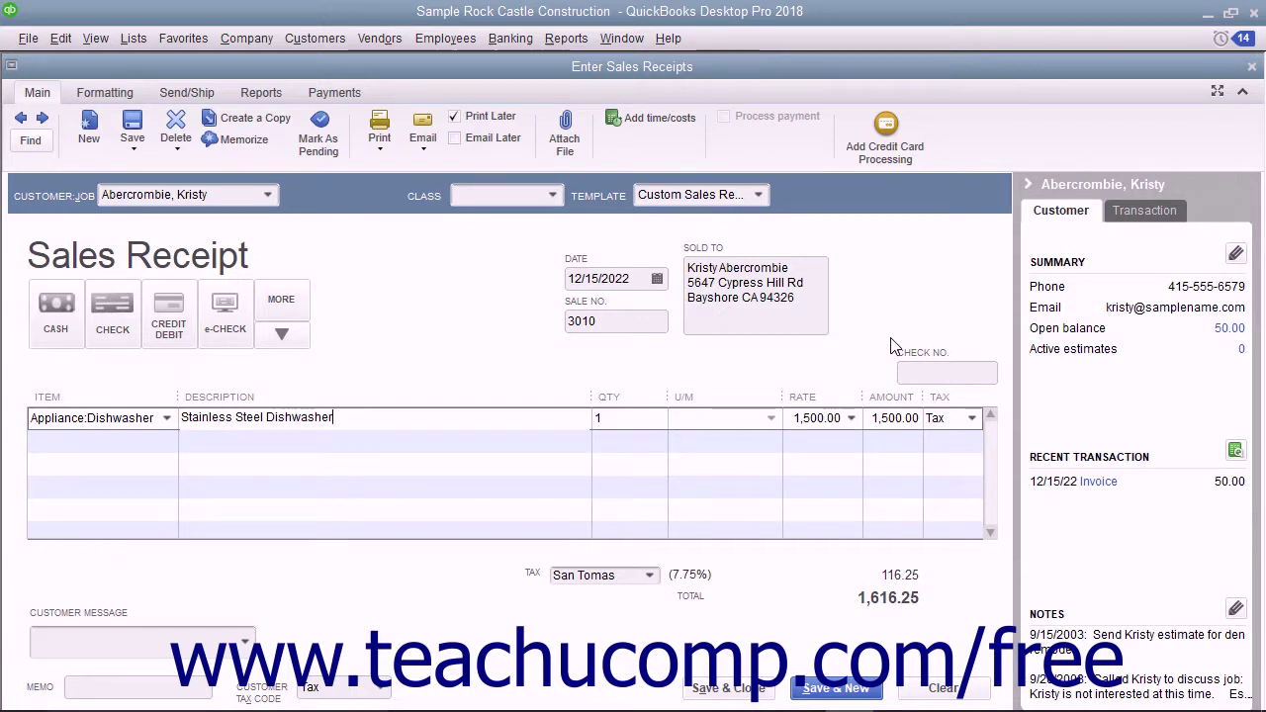
- Show the price level choices for the dishwasher's 1,500.00 rate on the sales receipt
{"action": "left_click", "coordinate": [852, 419]}
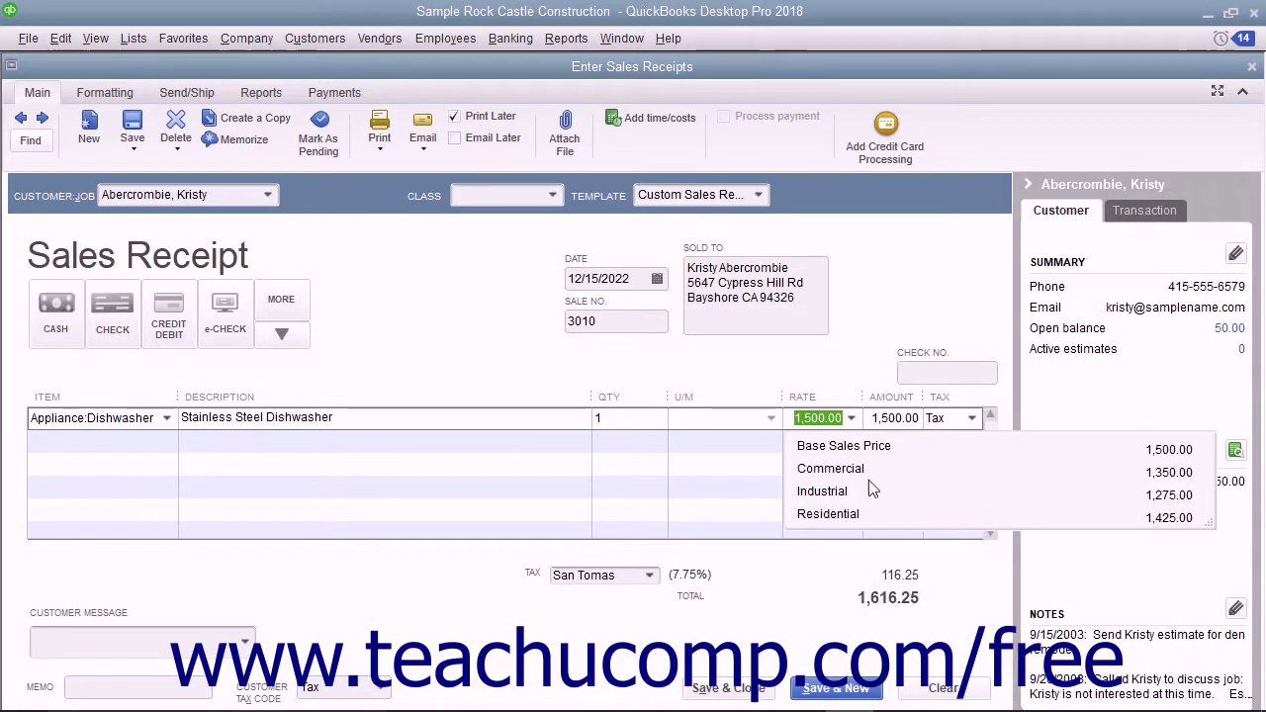
- Reprice the dishwasher line to the Residential rate of 1,425.00
{"action": "left_click", "coordinate": [849, 515]}
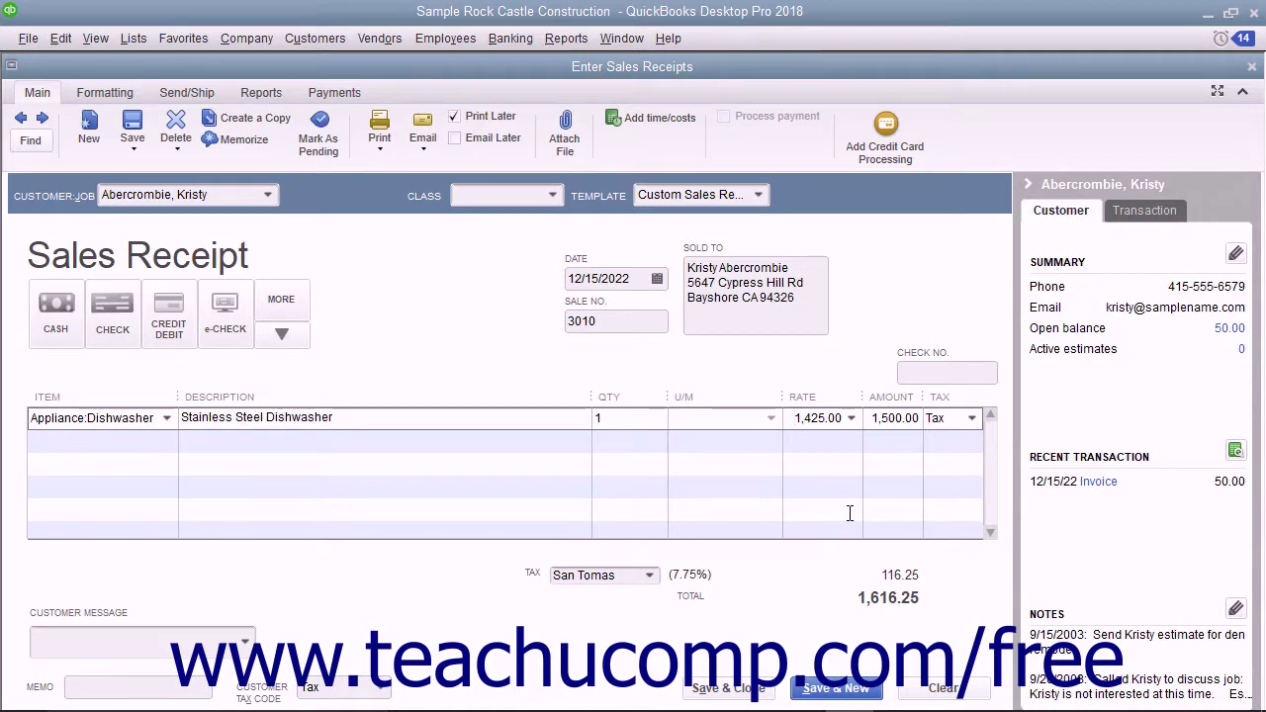
- Clear all entries from sales receipt 3010
{"action": "key", "text": "alt+r"}
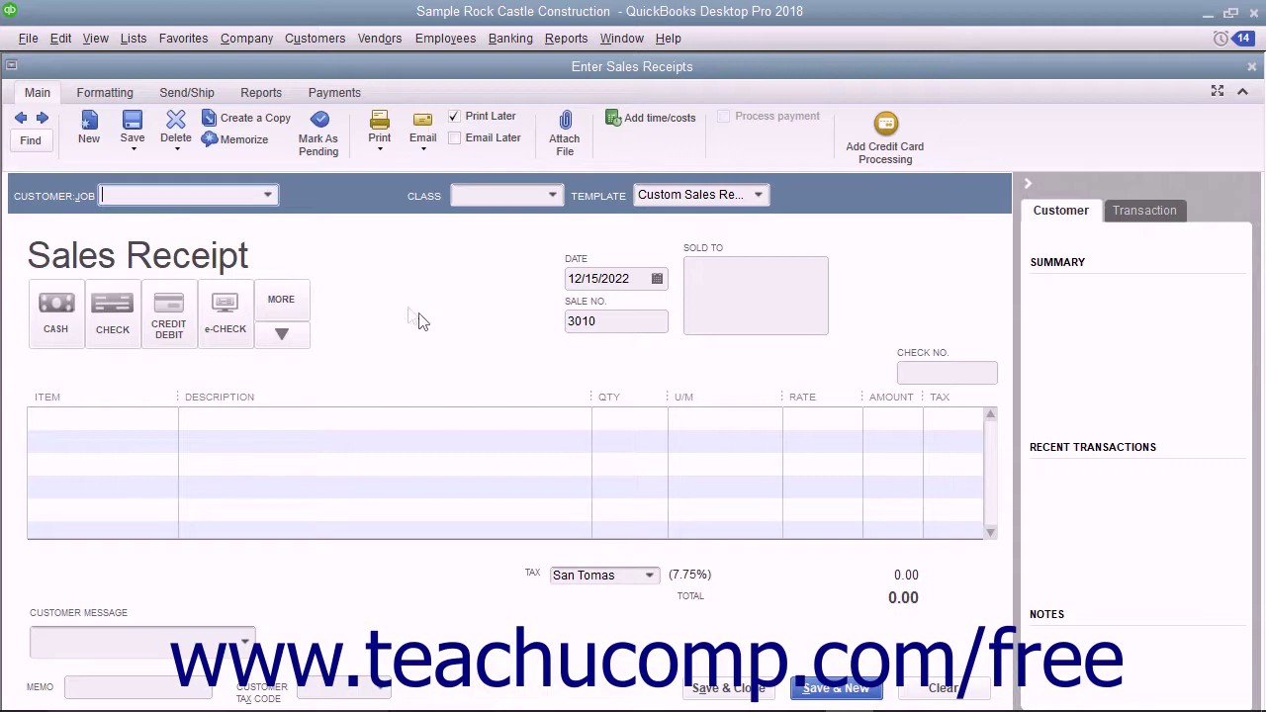
- Open the Price Level List from Lists and start a new price level
{"action": "left_click", "coordinate": [137, 37]}
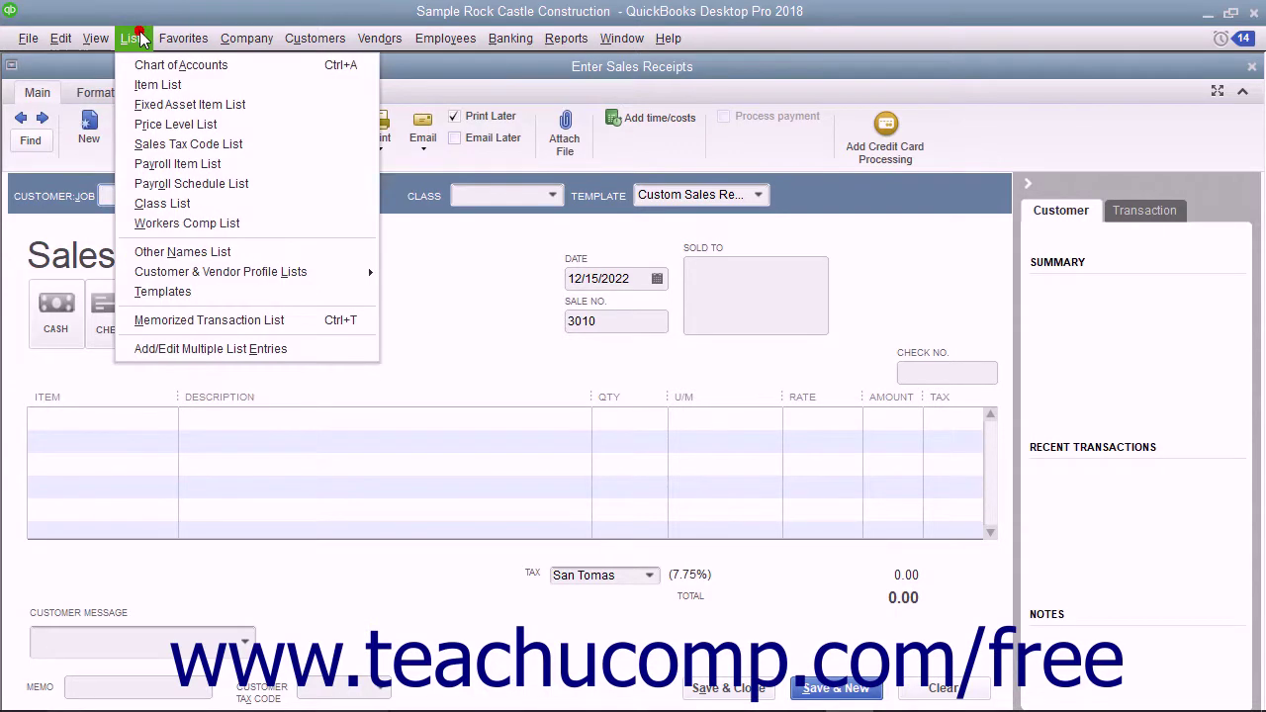
{"action": "left_click", "coordinate": [171, 132]}
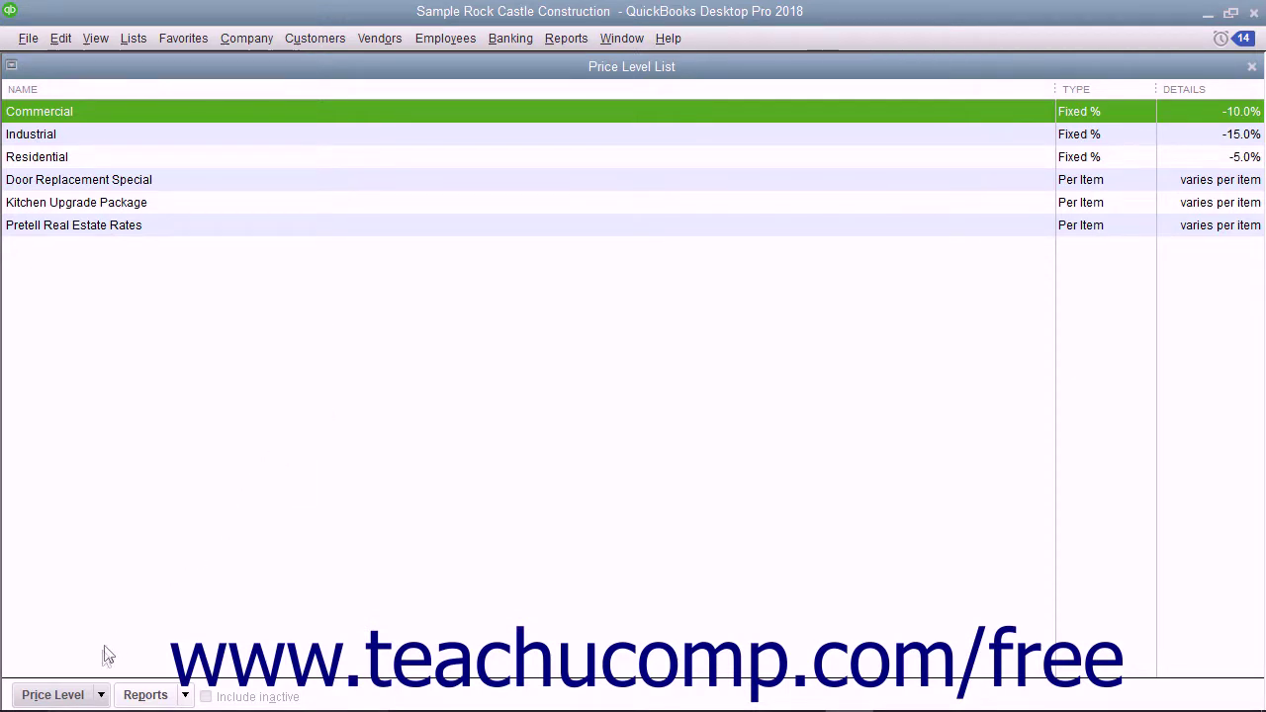
{"action": "left_click", "coordinate": [86, 695]}
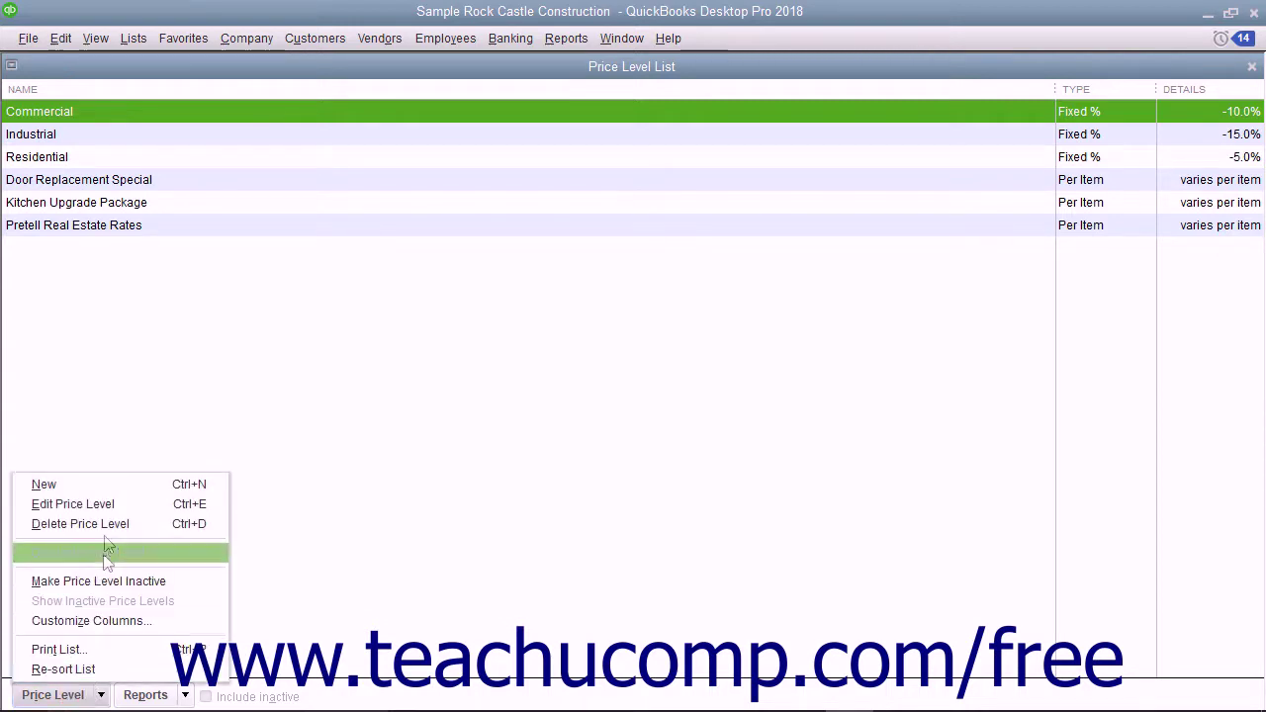
{"action": "left_click", "coordinate": [105, 491]}
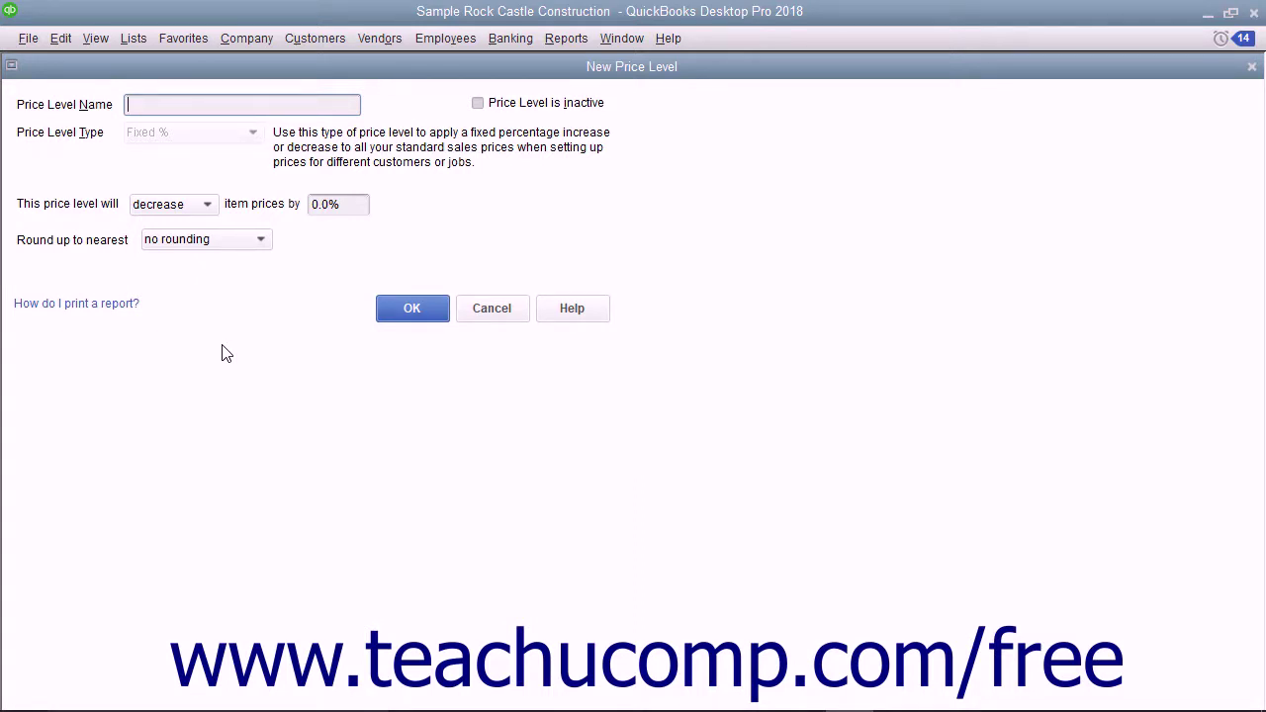
- Create the 'Clearance- 50% Off' price level as a 50% decrease with no rounding
{"action": "left_click", "coordinate": [161, 107]}
{"action": "type", "text": "Clearance- 50% Off"}
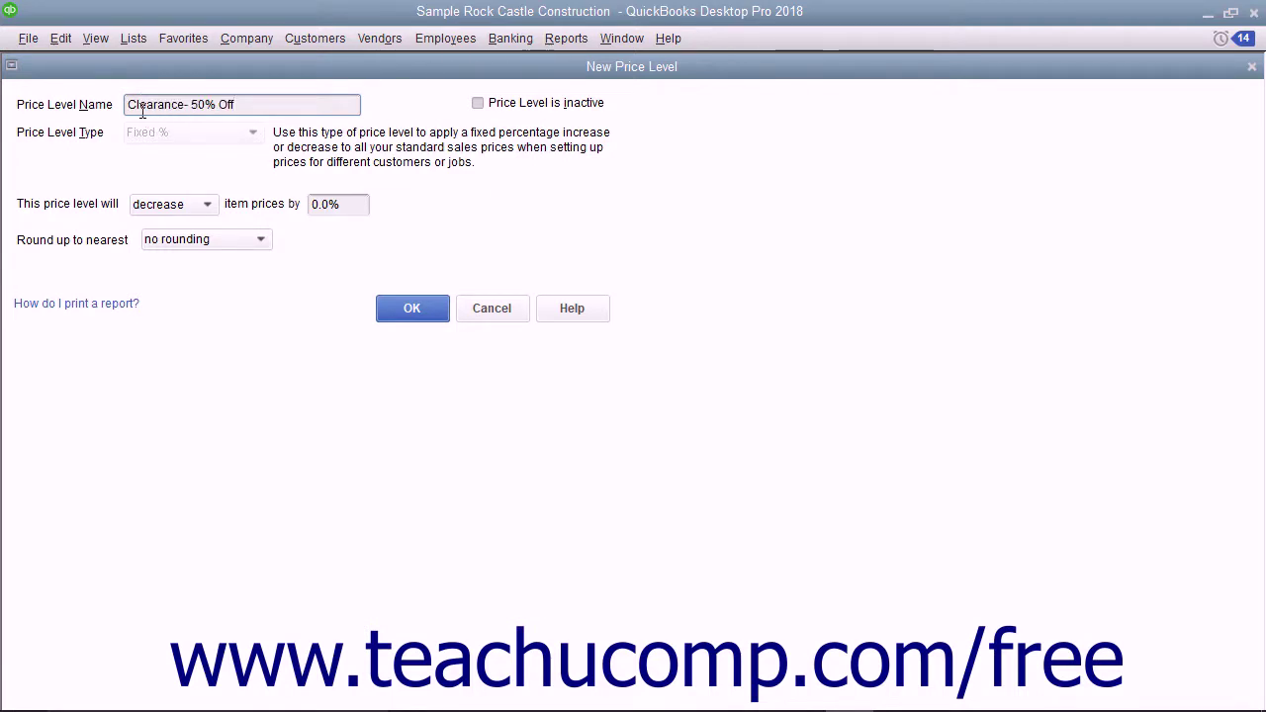
{"action": "left_click", "coordinate": [197, 210]}
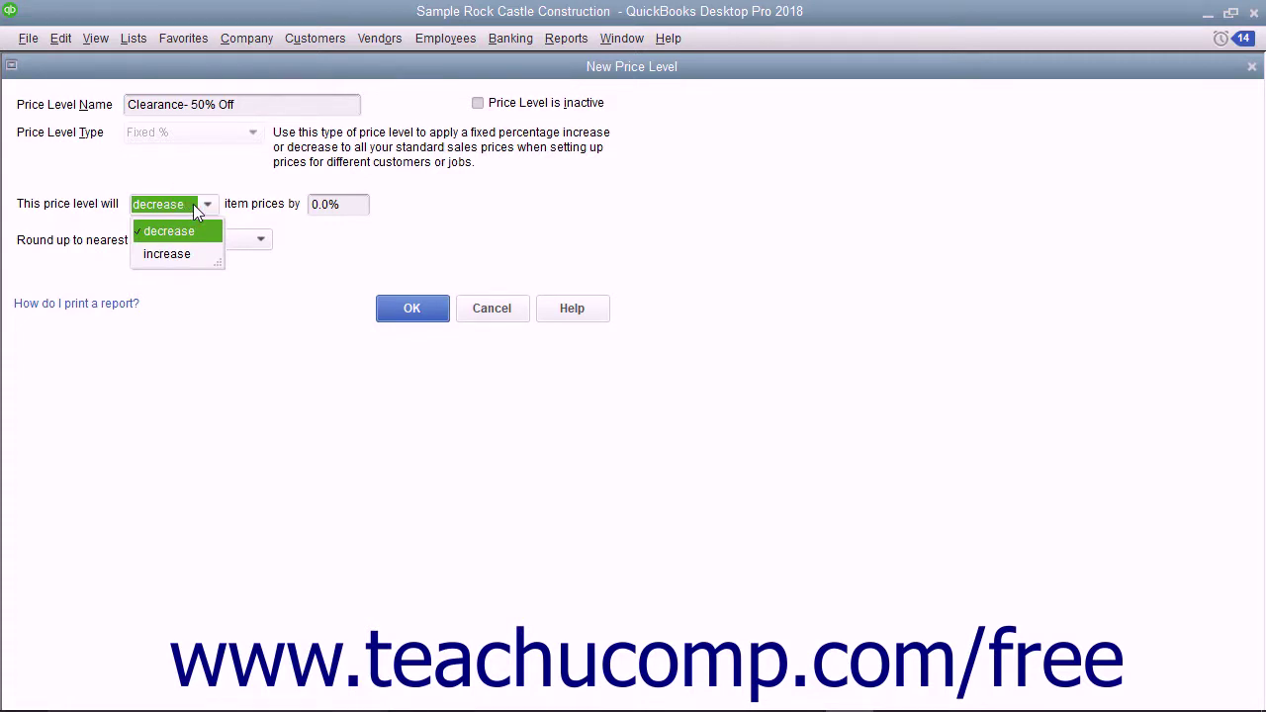
{"action": "left_click", "coordinate": [192, 232]}
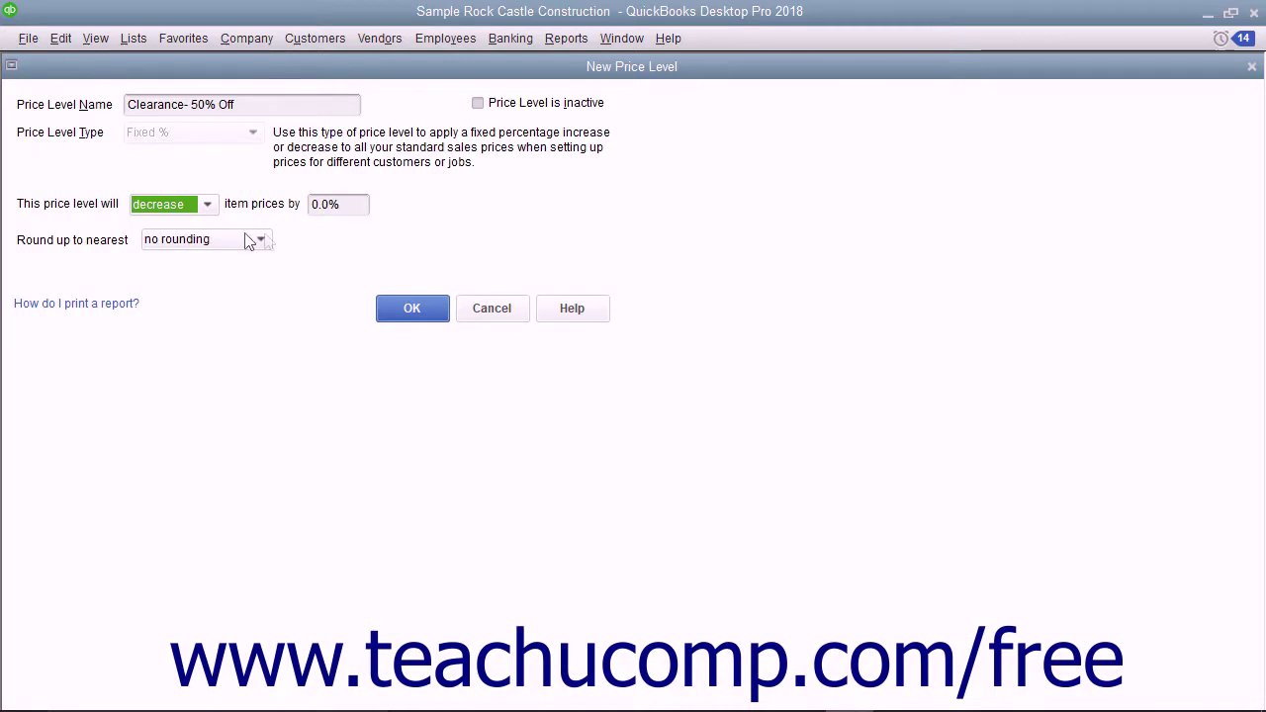
{"action": "left_click", "coordinate": [312, 205]}
{"action": "type", "text": "5"}
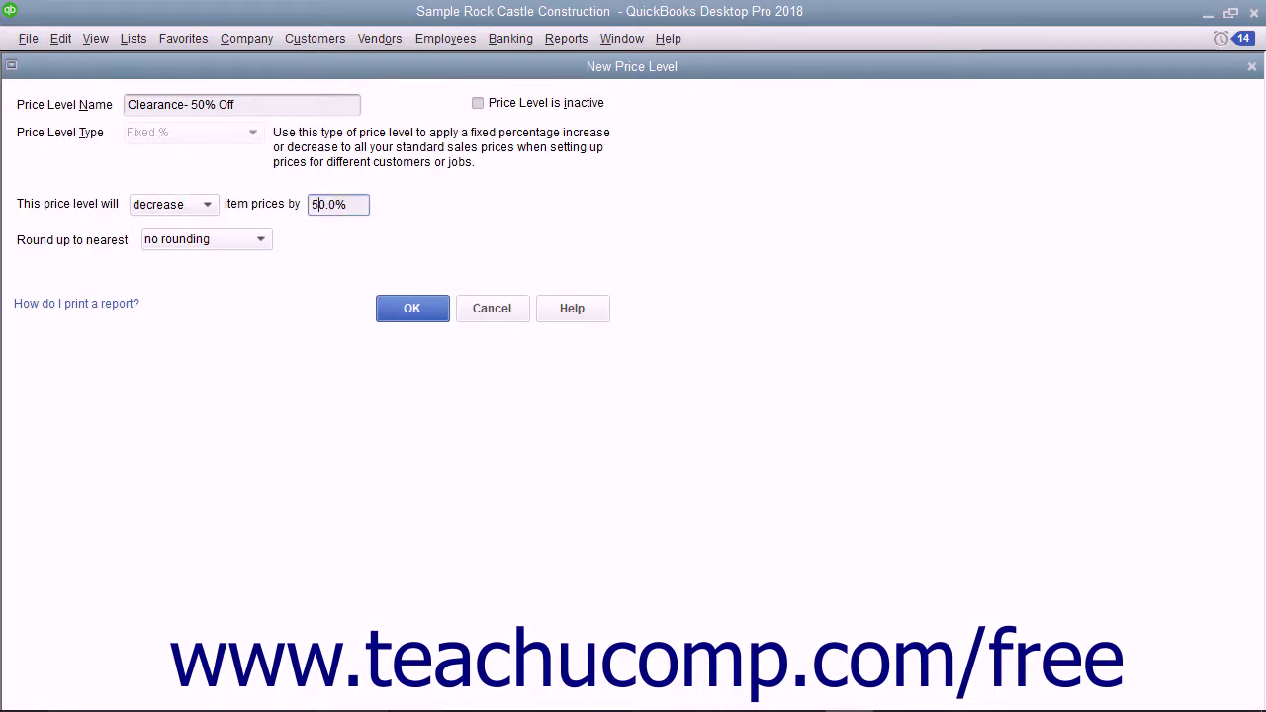
{"action": "left_click", "coordinate": [262, 241]}
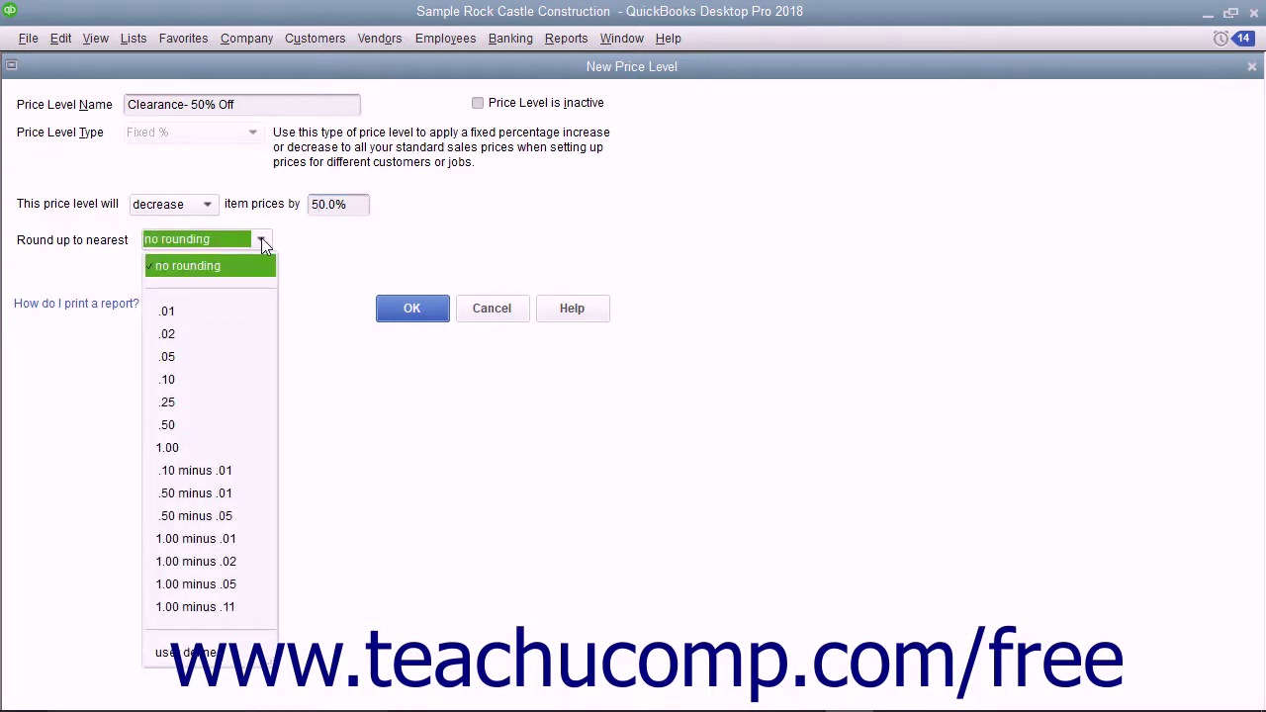
{"action": "left_click", "coordinate": [263, 241]}
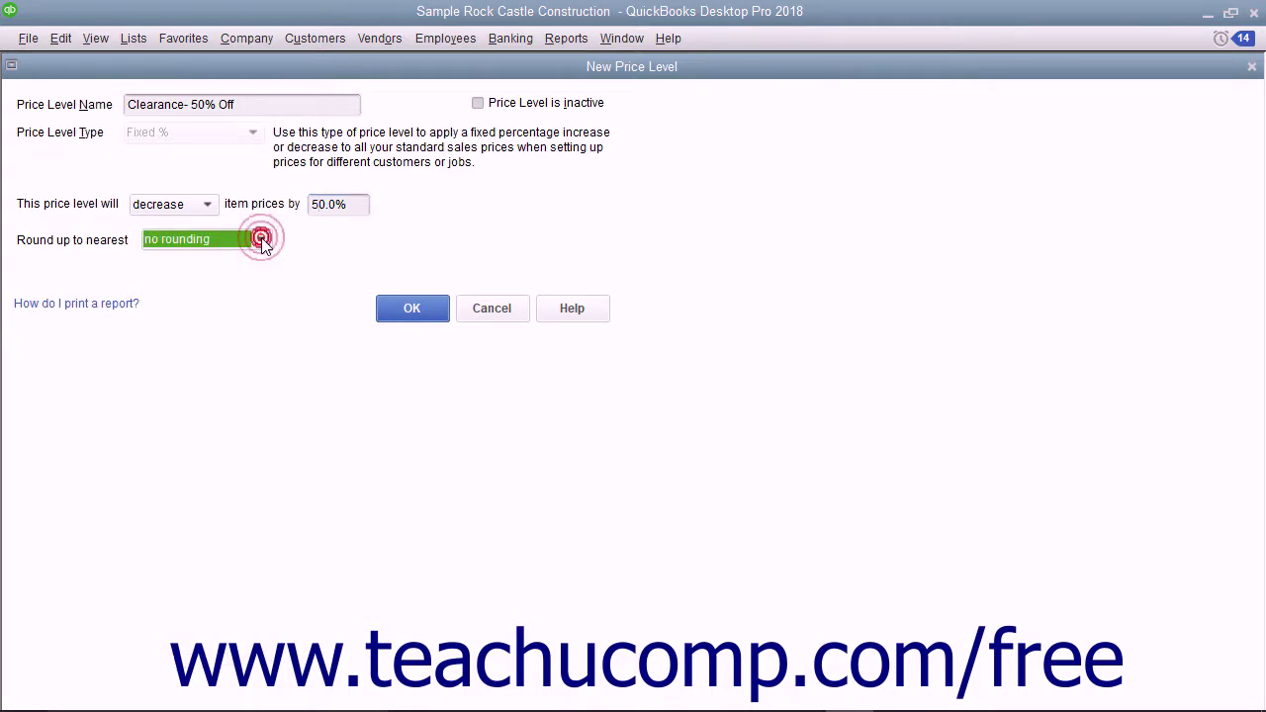
{"action": "left_click", "coordinate": [408, 311]}
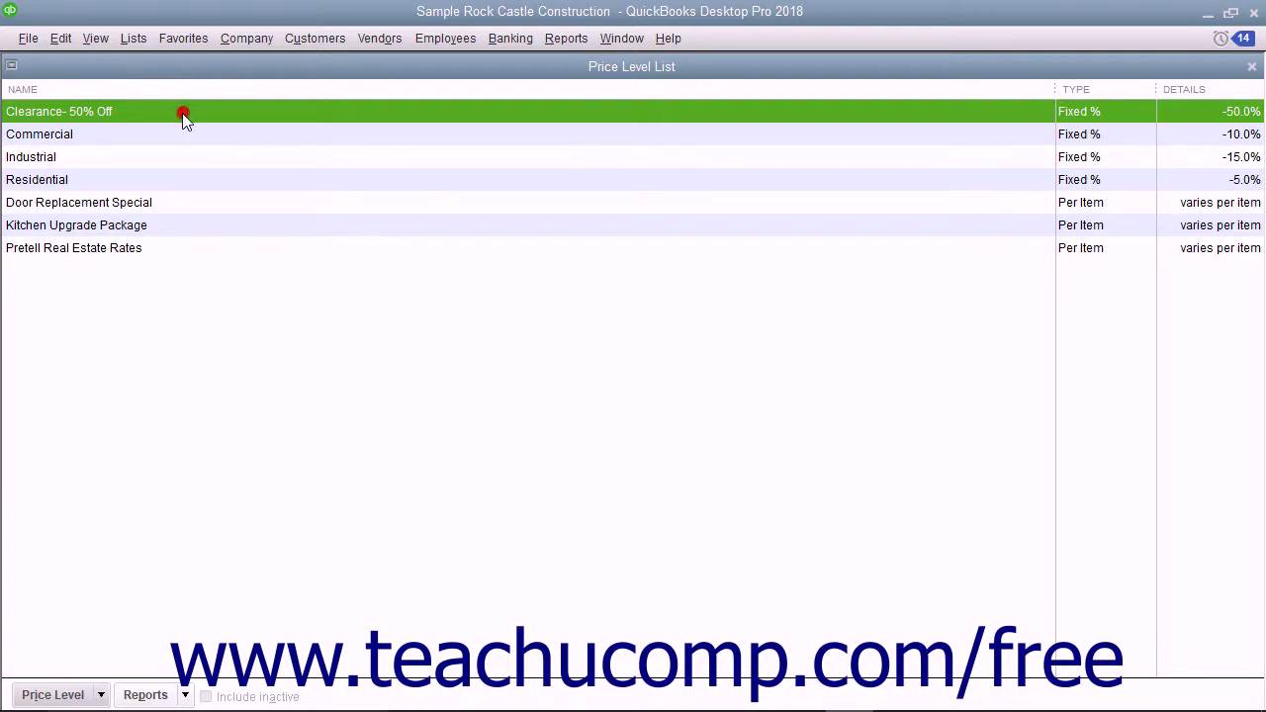
- Review the new -50.0% entry, dismiss the Price Level menu, and close the Price Level List
{"action": "left_click", "coordinate": [89, 694]}
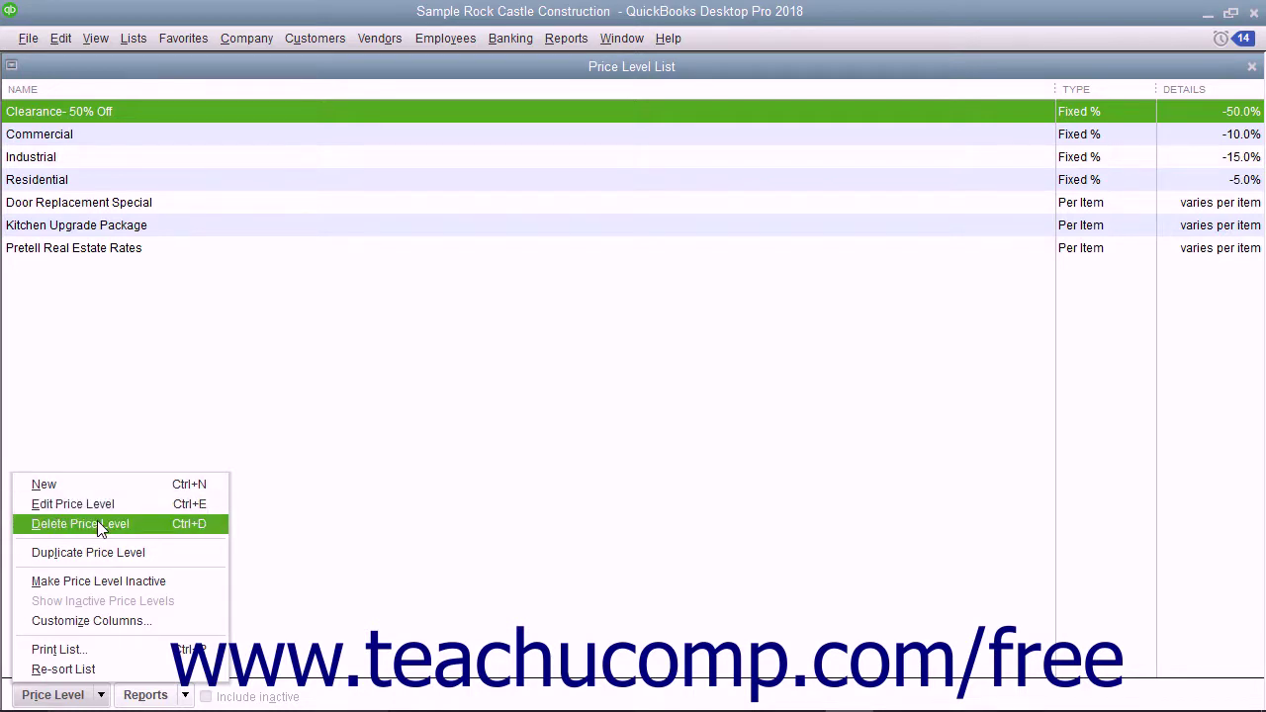
{"action": "left_click", "coordinate": [189, 357]}
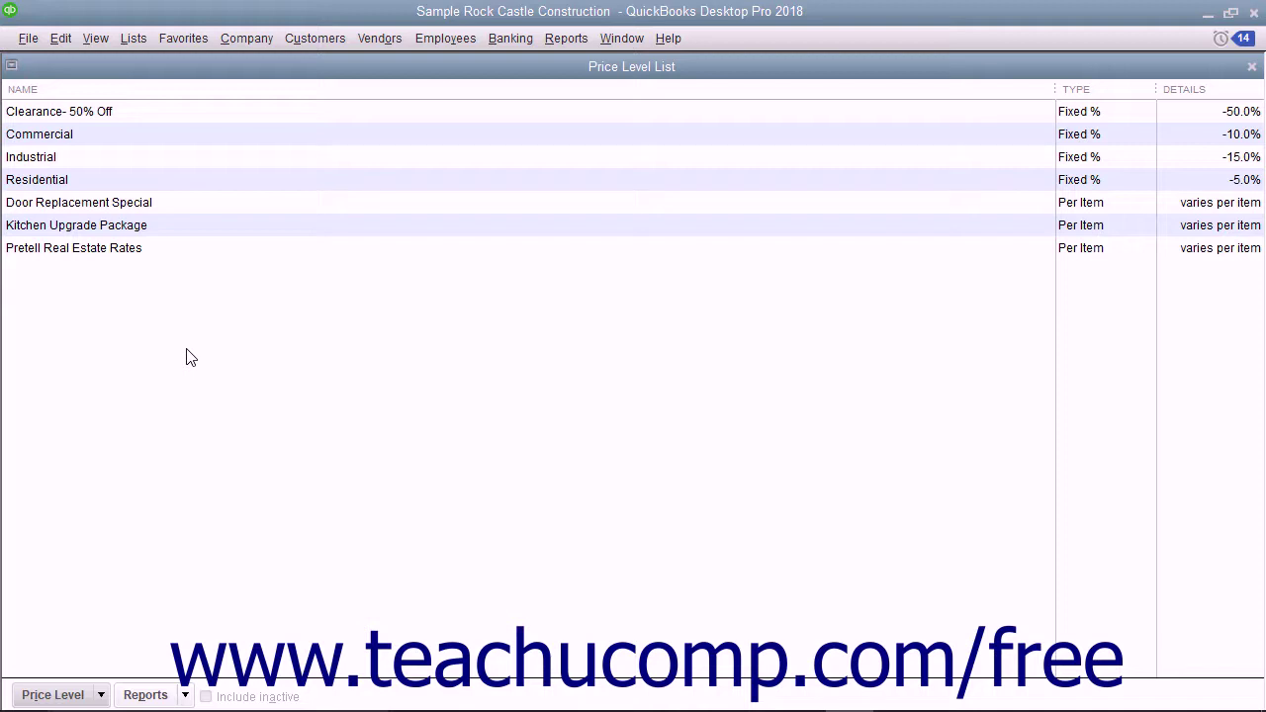
{"action": "left_click", "coordinate": [156, 248]}
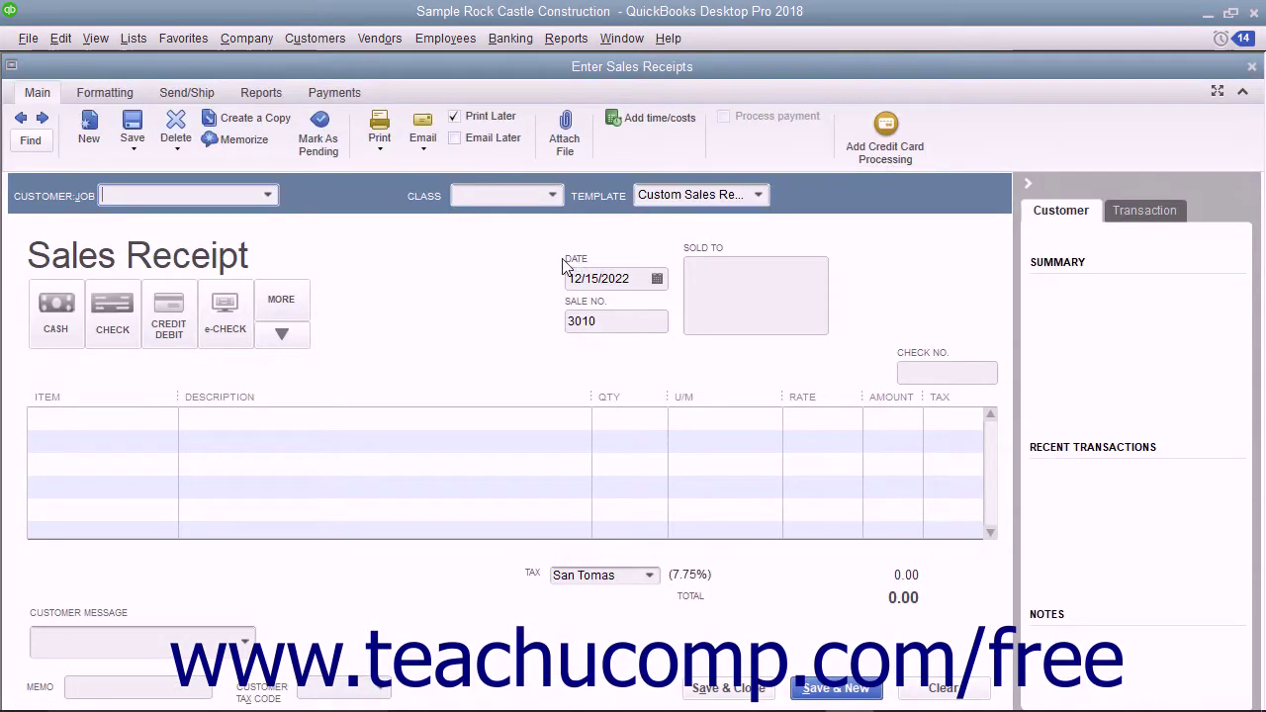
- In the Customer Center, set the customer's Payment Settings price level to Residential and save
{"action": "left_click", "coordinate": [326, 40]}
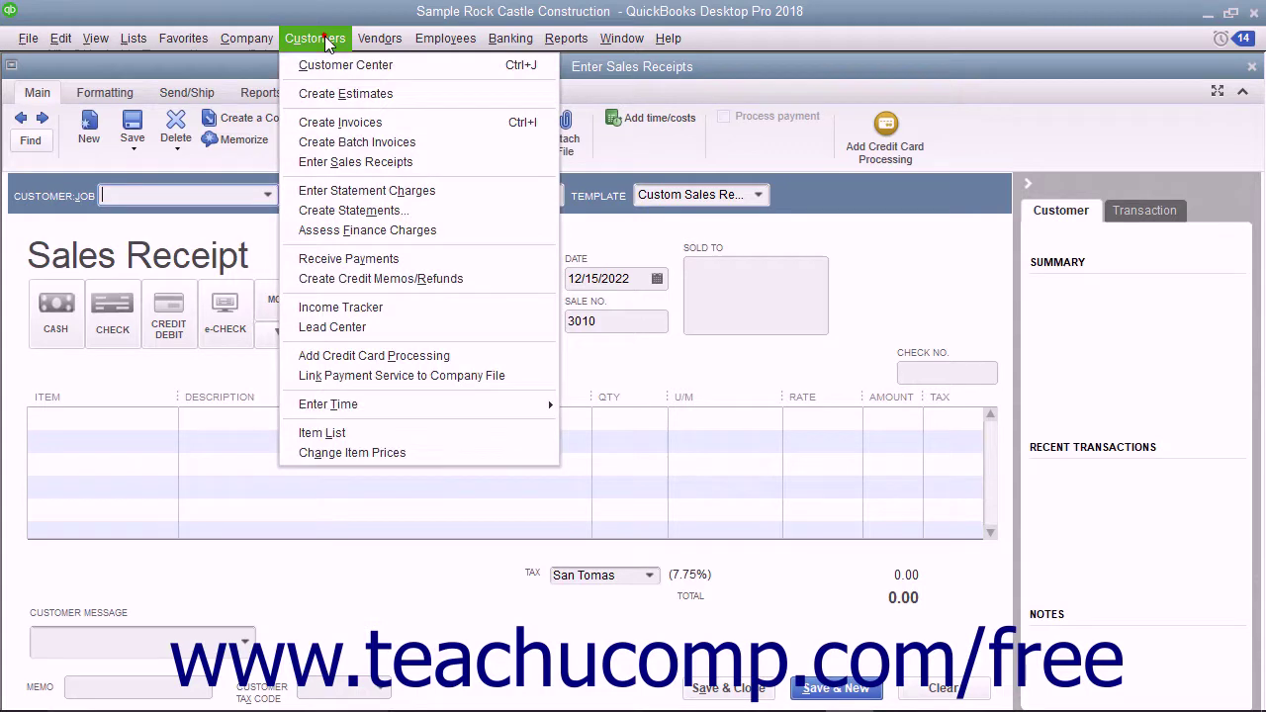
{"action": "left_click", "coordinate": [334, 64]}
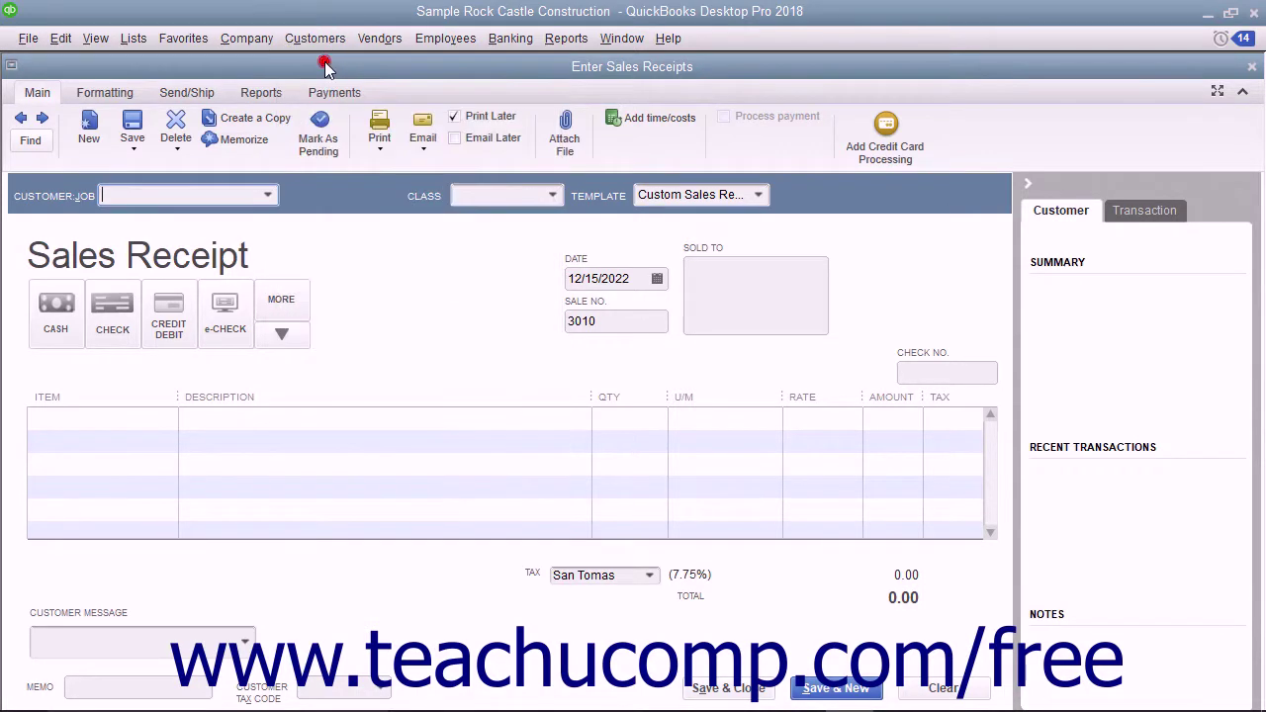
{"action": "double_click", "coordinate": [85, 355]}
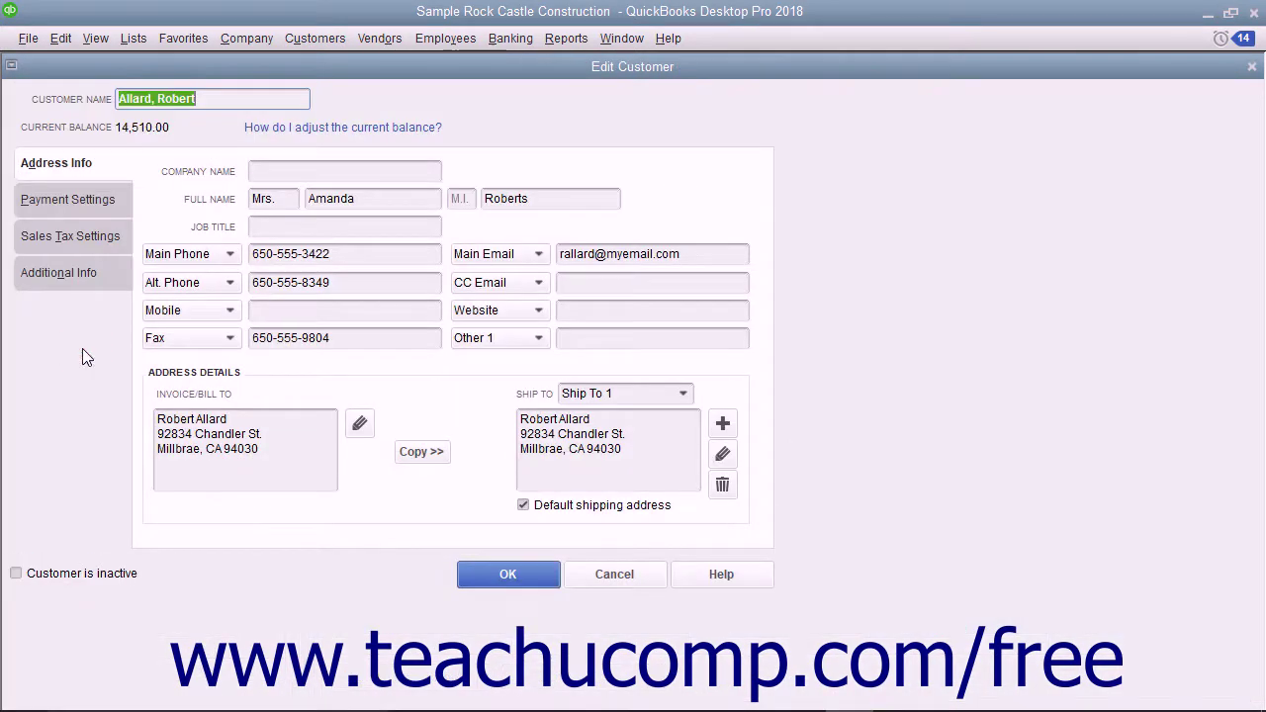
{"action": "left_click", "coordinate": [88, 202]}
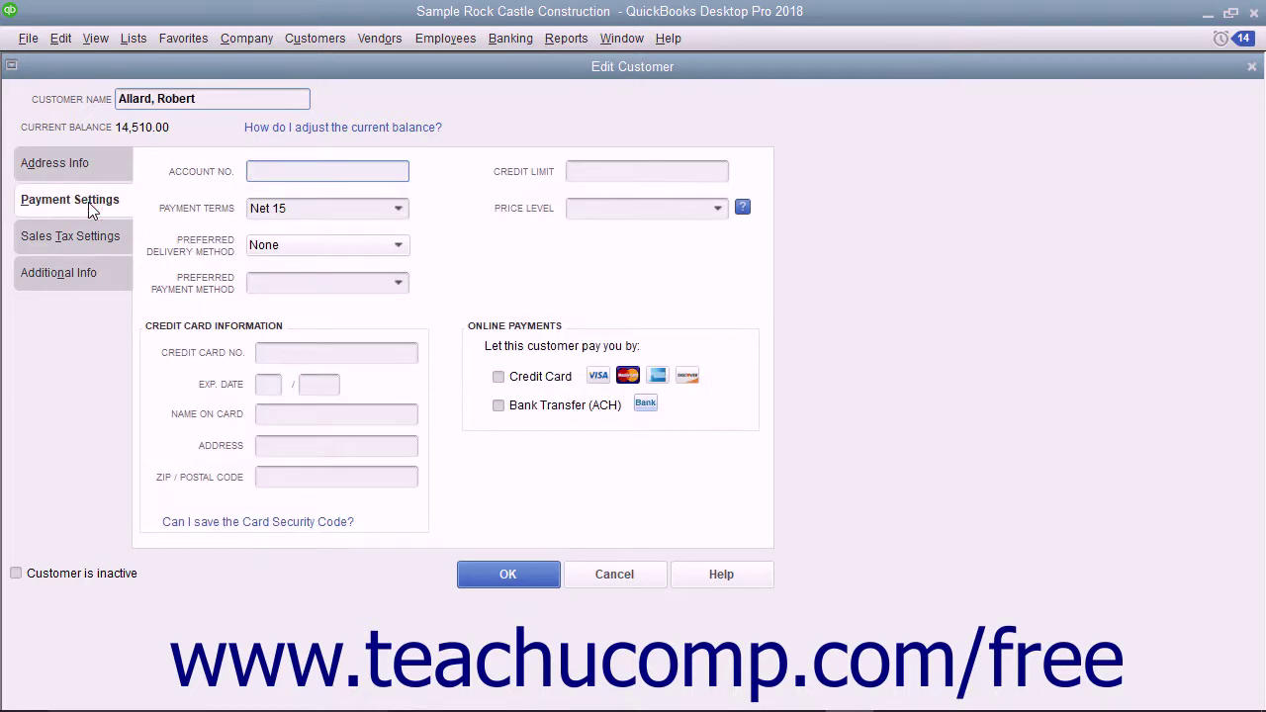
{"action": "left_click", "coordinate": [718, 208]}
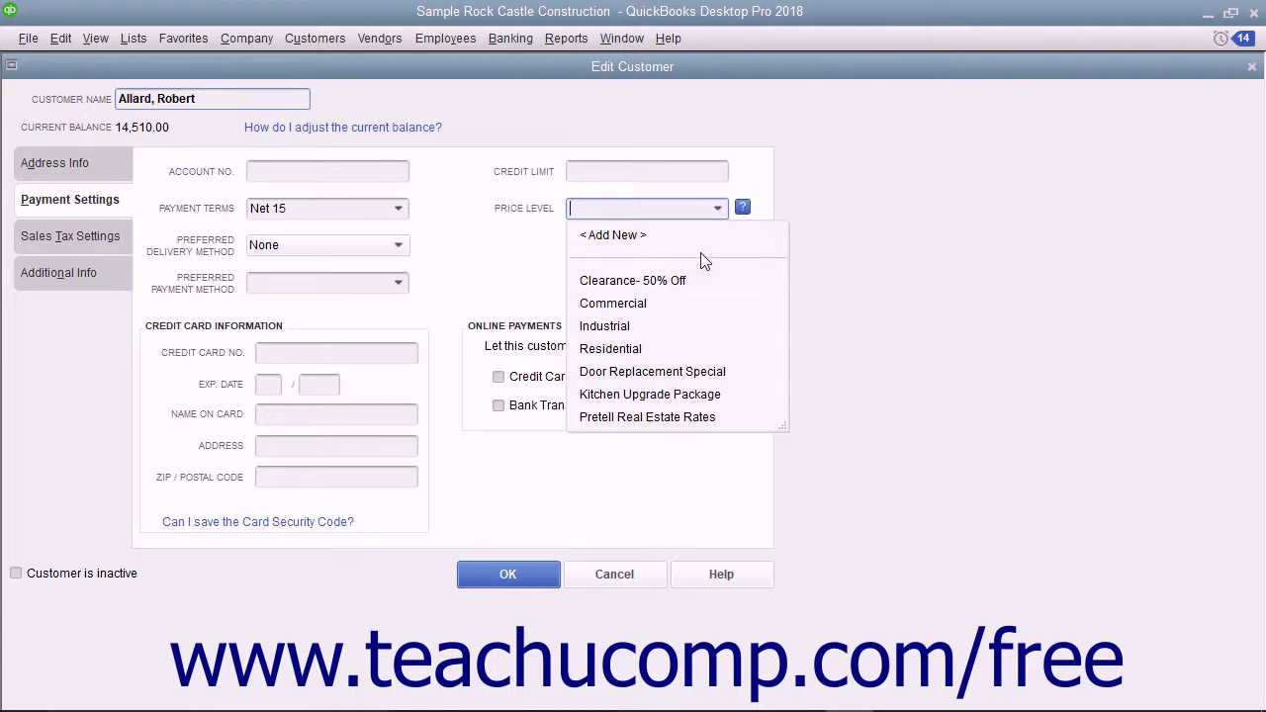
{"action": "left_click", "coordinate": [637, 351]}
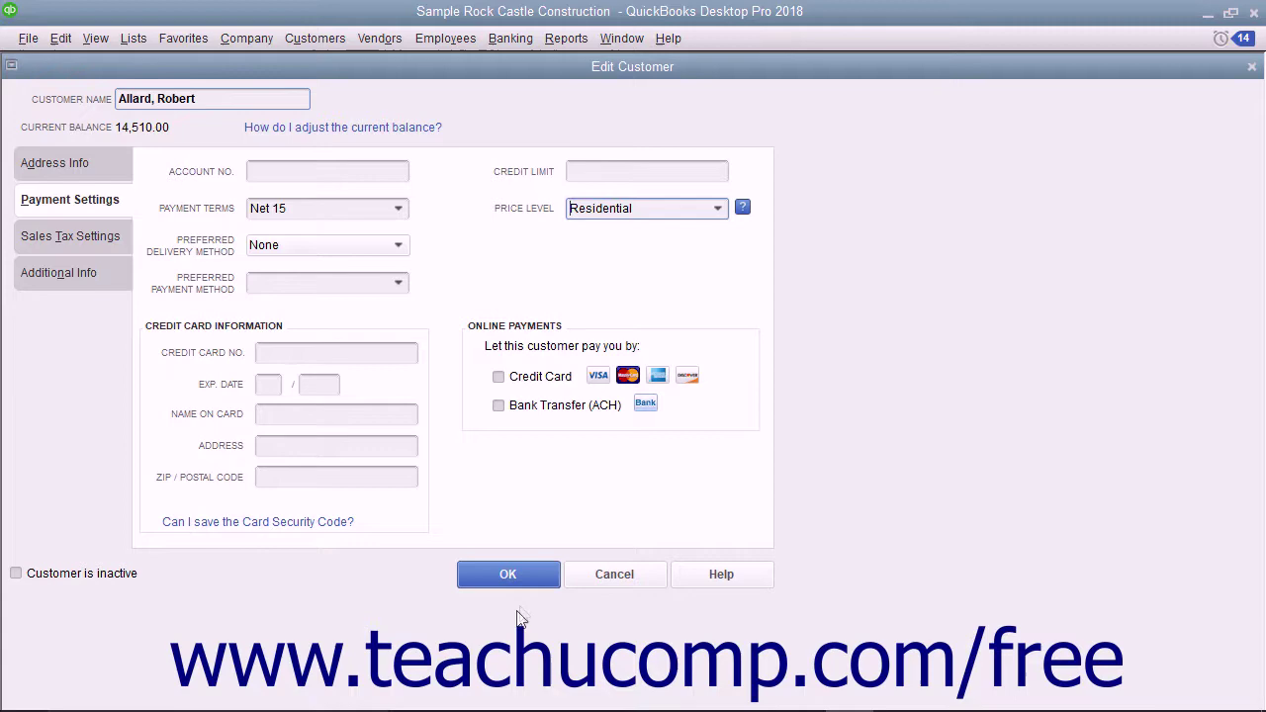
{"action": "left_click", "coordinate": [525, 575]}
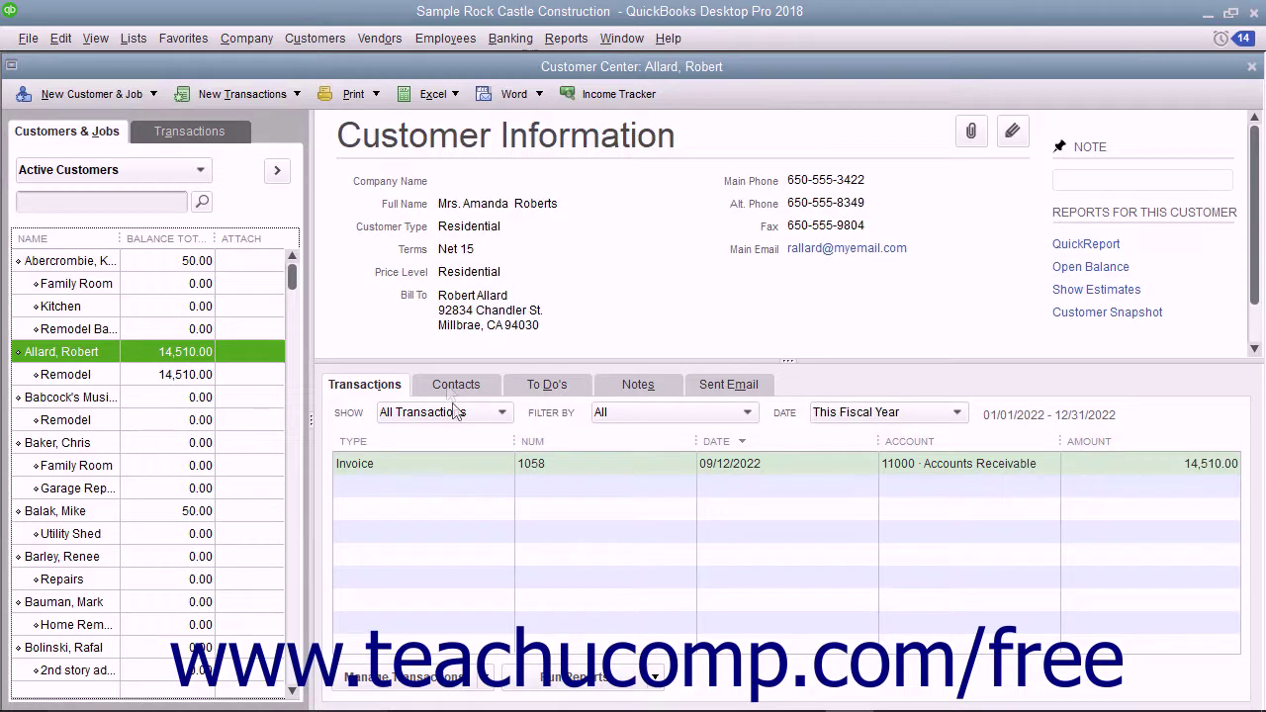
- Start a new invoice with the Dishwasher on the first line
{"action": "left_click", "coordinate": [335, 36]}
{"action": "left_click", "coordinate": [330, 122]}
{"action": "left_click", "coordinate": [104, 435]}
{"action": "scroll", "coordinate": [112, 573], "scroll_direction": "down", "scroll_amount": 10}
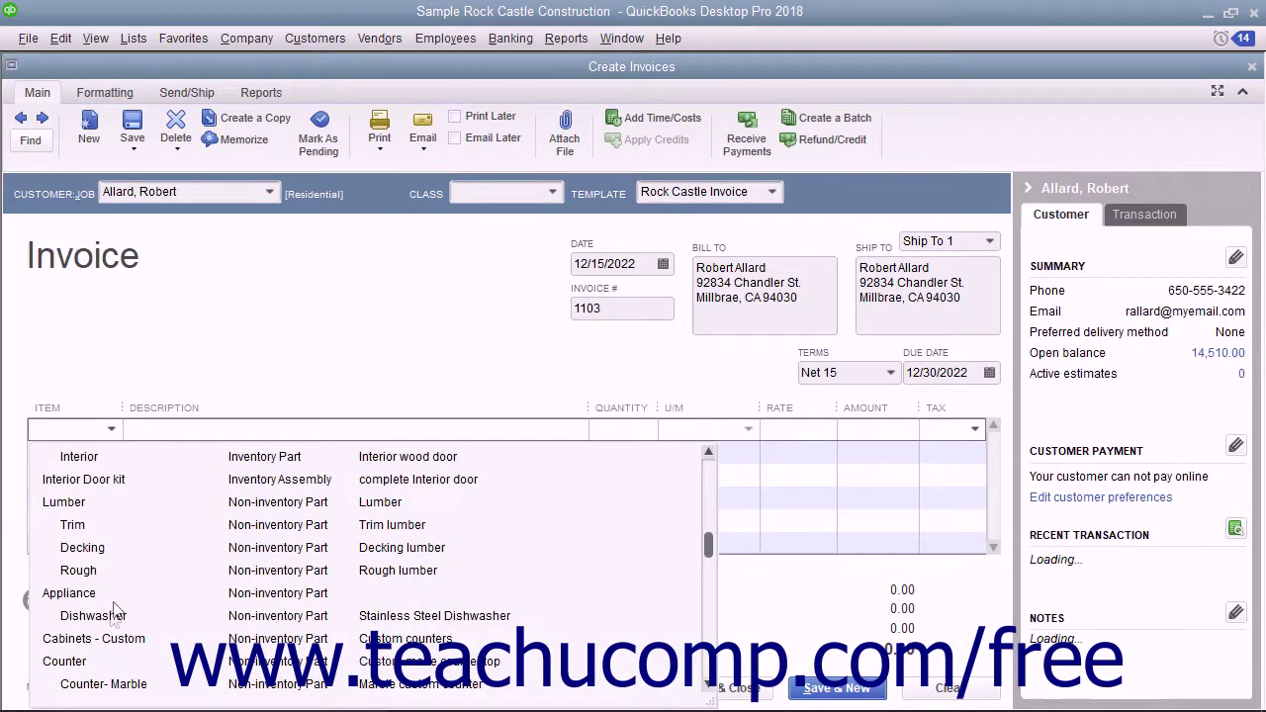
{"action": "left_click", "coordinate": [94, 615]}
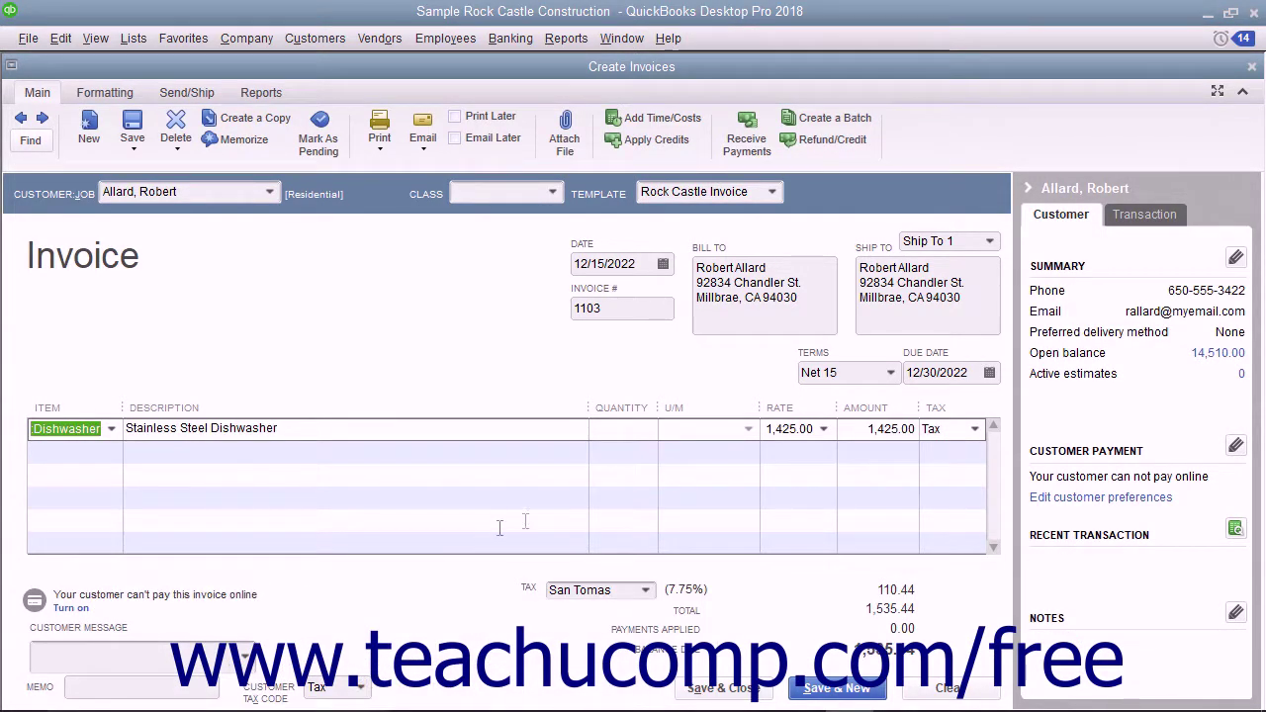
- Set the dishwasher's rate to the Clearance- 50% Off price level
{"action": "left_click", "coordinate": [827, 433]}
{"action": "left_click", "coordinate": [827, 432]}
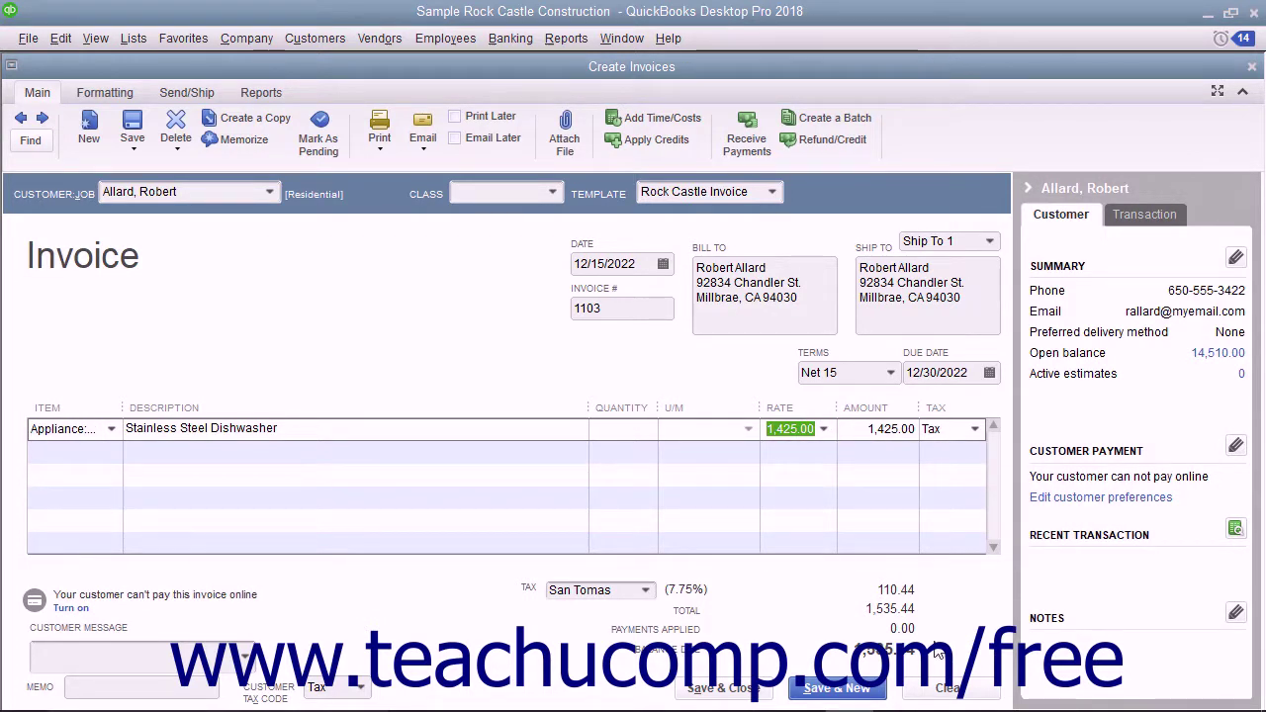
{"action": "left_click", "coordinate": [825, 431]}
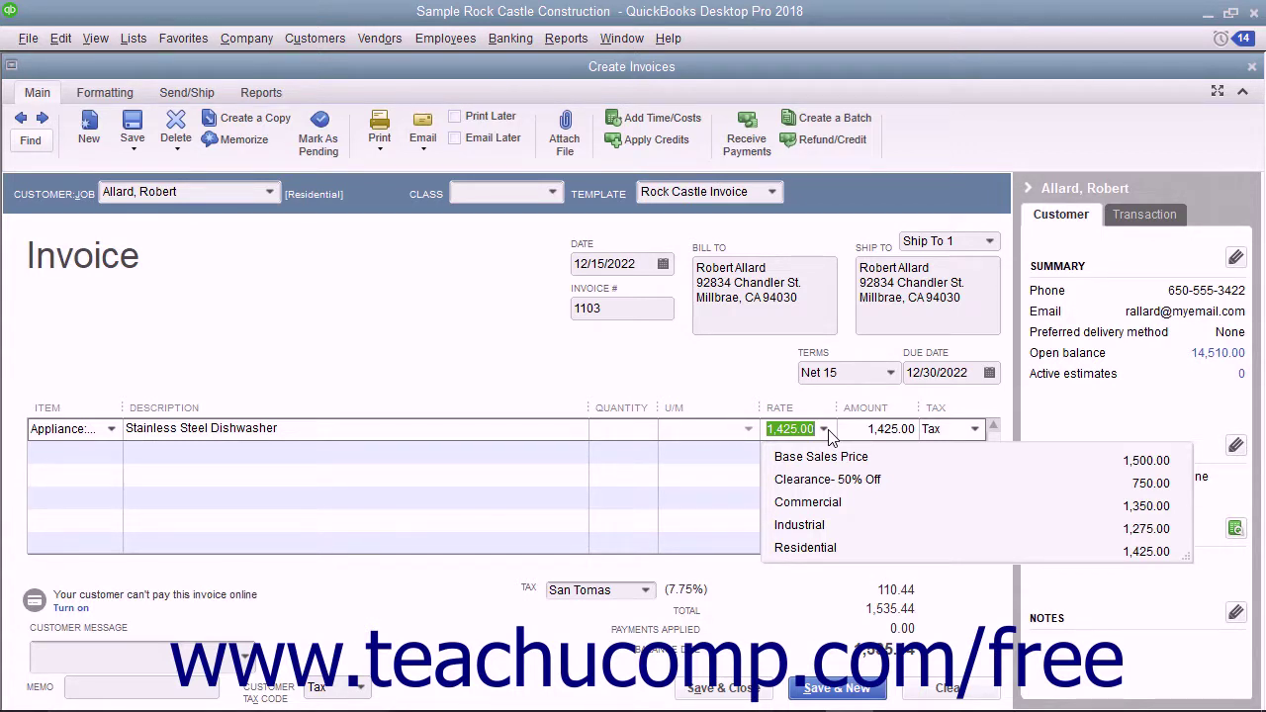
{"action": "left_click", "coordinate": [823, 480]}
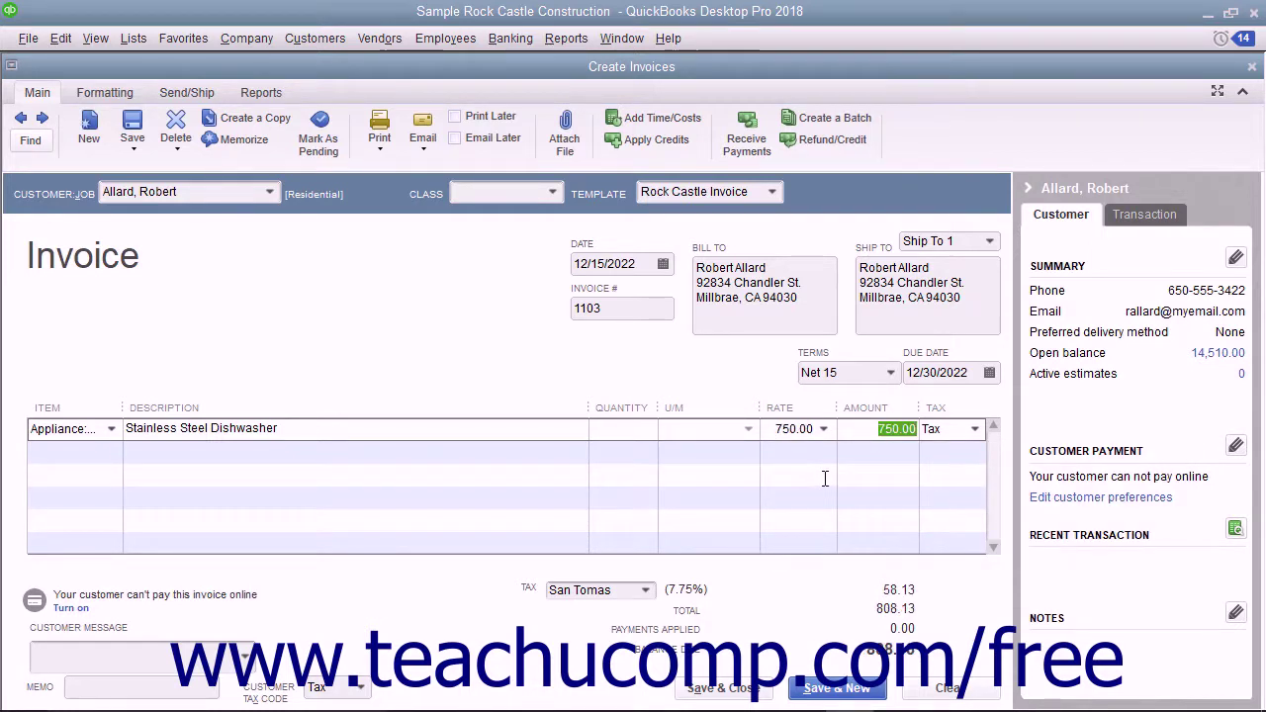